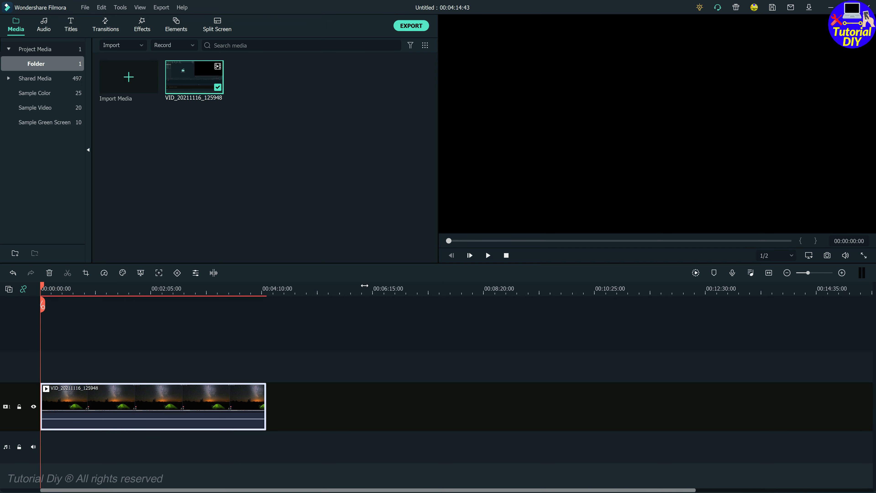
Split the VID_20211116_125948 clip at 00:02:42:16, where the stopwatch reads 00:00.
scroll(367, 304, up, 2)
click(366, 304)
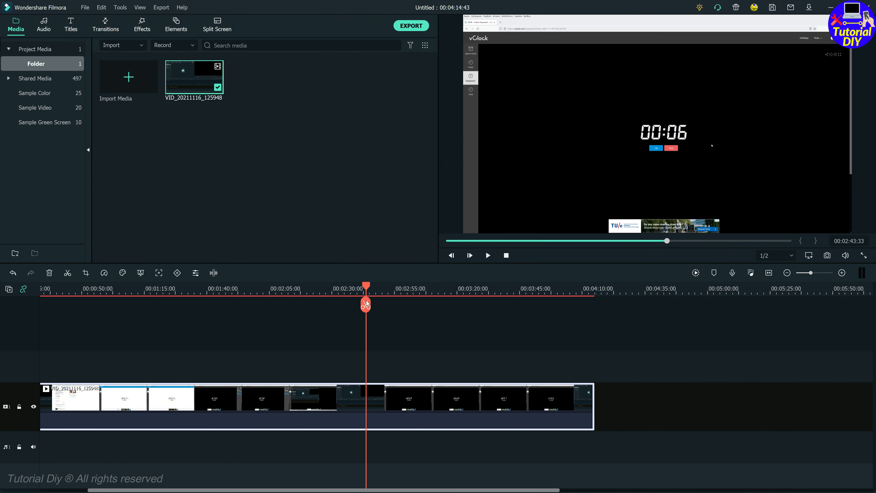
mouse_move(365, 303)
mouse_down()
mouse_move(356, 303)
mouse_move(363, 302)
mouse_up()
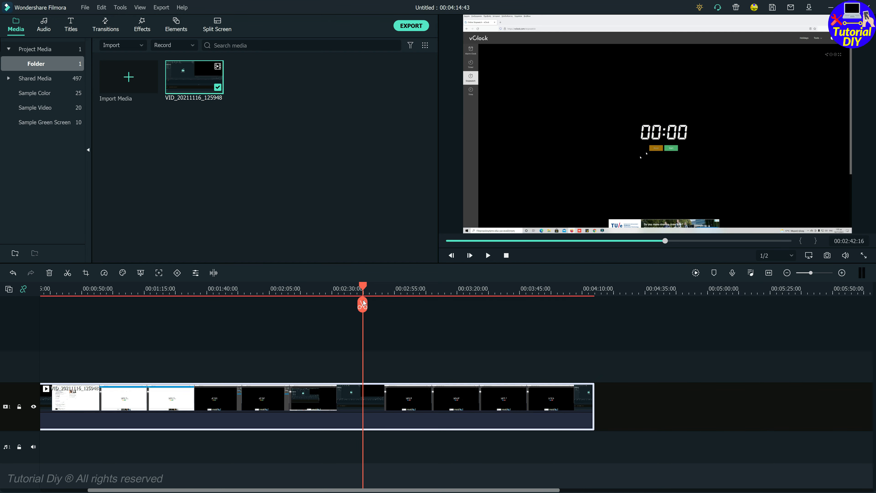
click(366, 307)
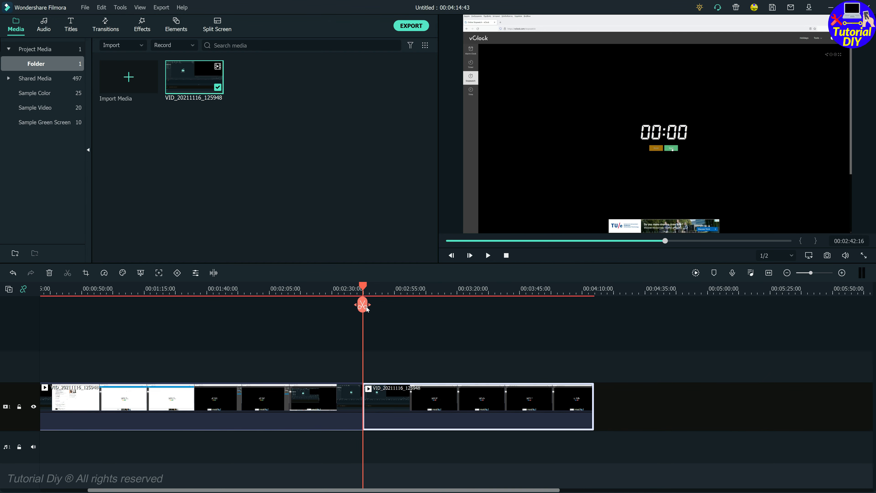
Crop the second clip segment at a Custom ratio to a tight frame around the stopwatch digits.
right_click(461, 396)
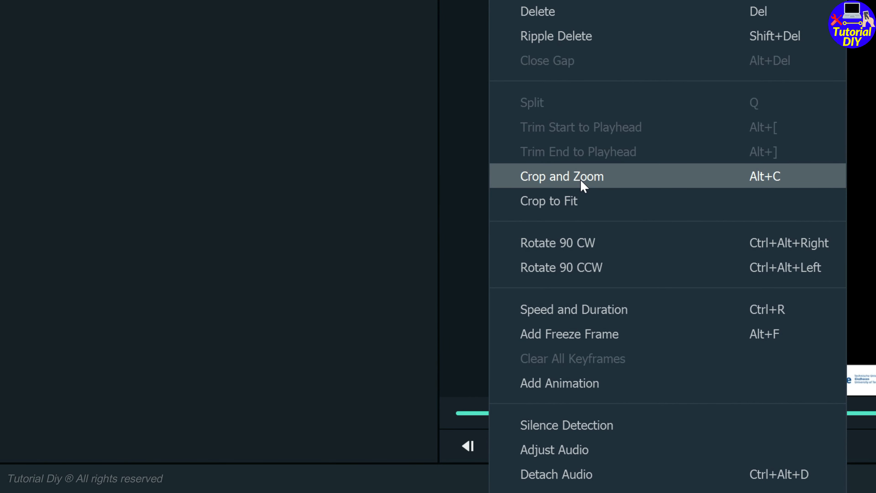
click(580, 180)
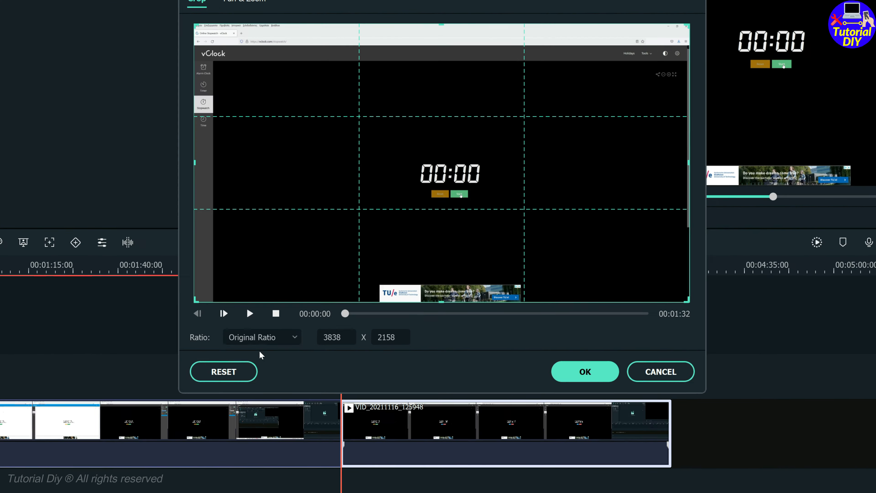
click(281, 361)
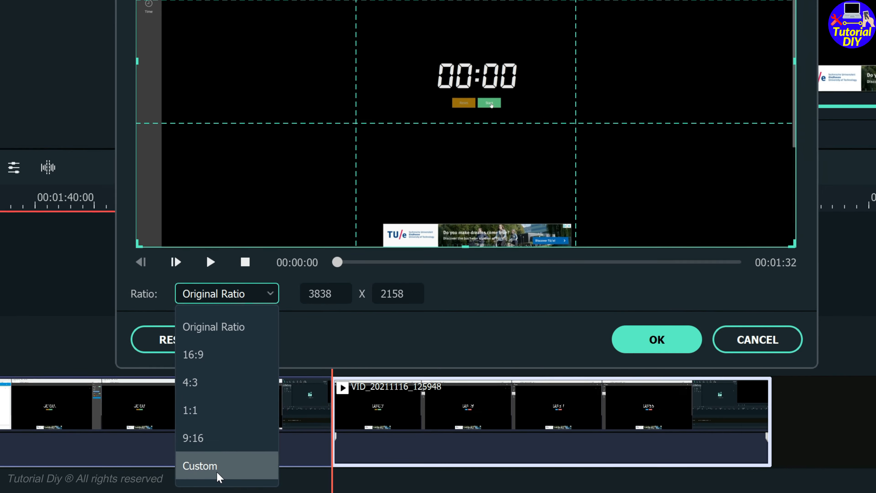
click(193, 449)
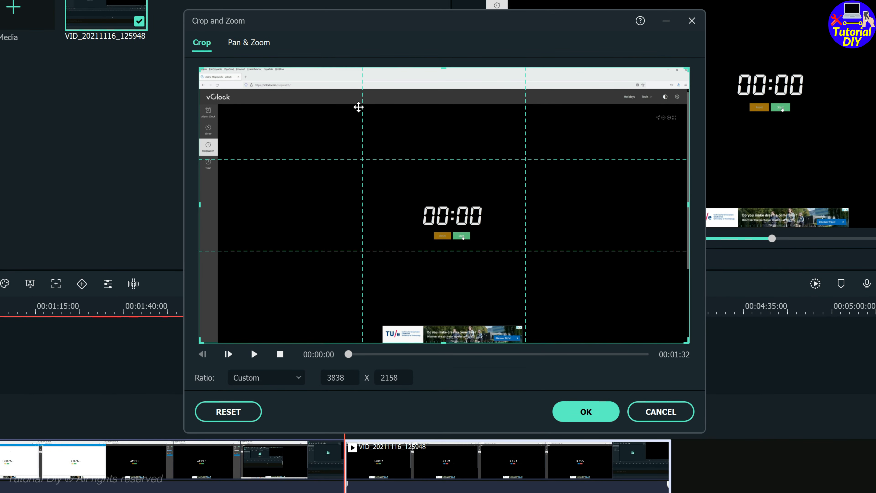
drag(199, 67, 276, 167)
drag(482, 167, 474, 196)
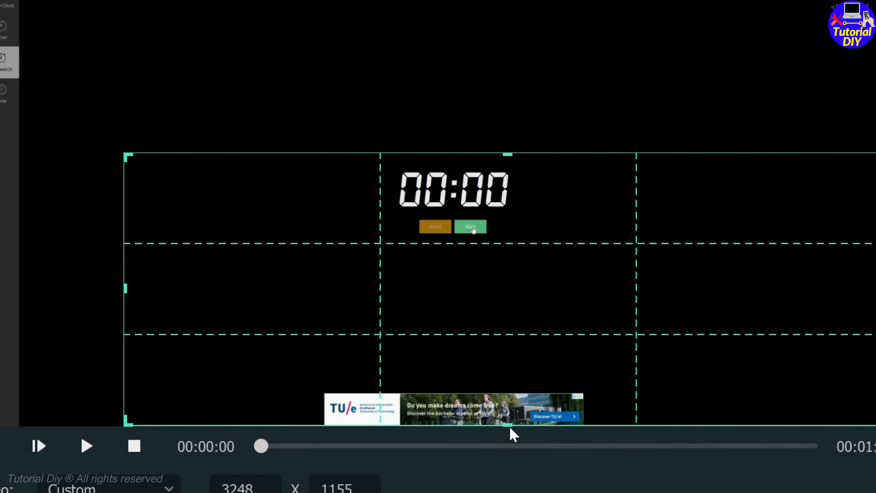
drag(481, 343, 487, 256)
drag(551, 268, 569, 195)
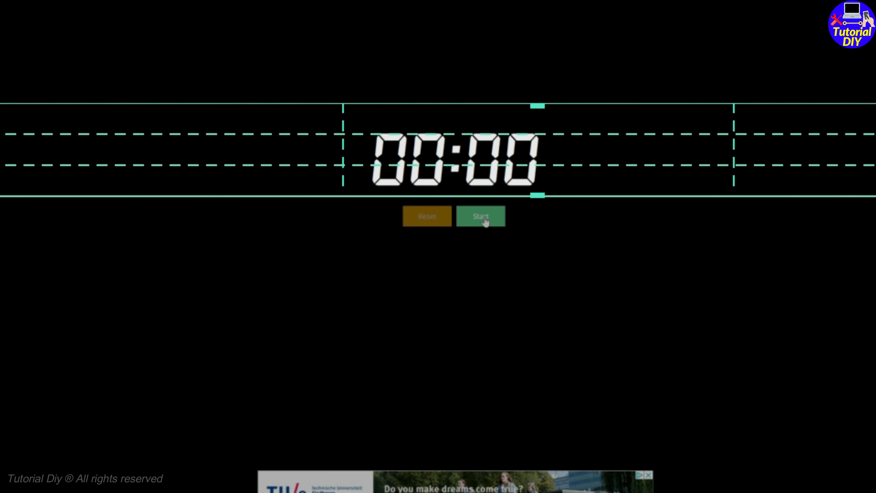
drag(774, 178, 565, 193)
drag(1, 180, 347, 180)
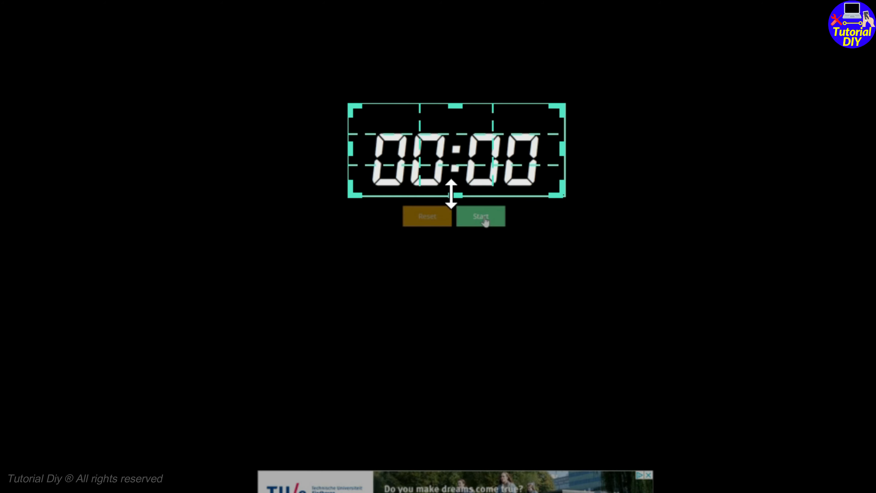
drag(451, 193, 452, 201)
click(531, 364)
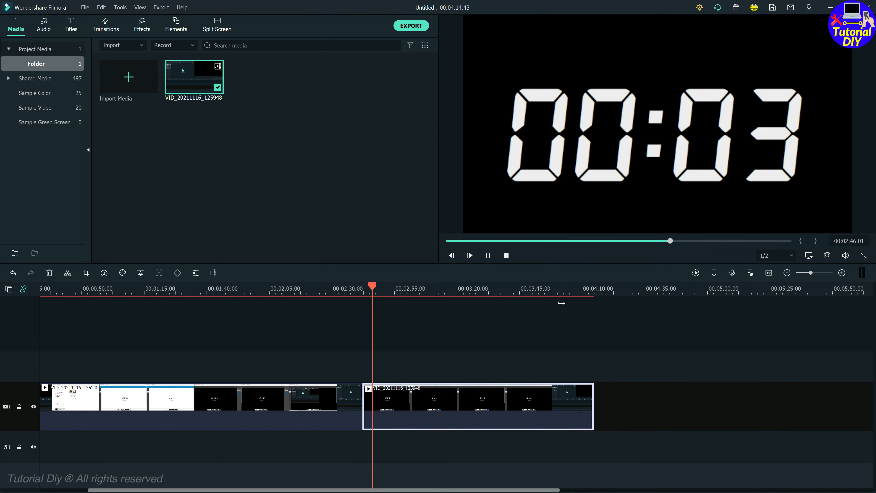
Trim the end of the cropped segment to 00:03:43:32, where the stopwatch reads 01:00.
click(524, 291)
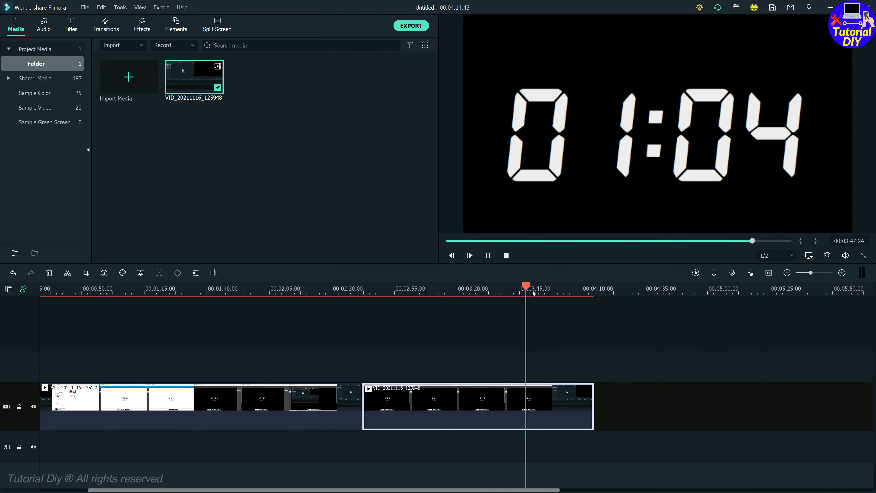
drag(523, 291, 506, 293)
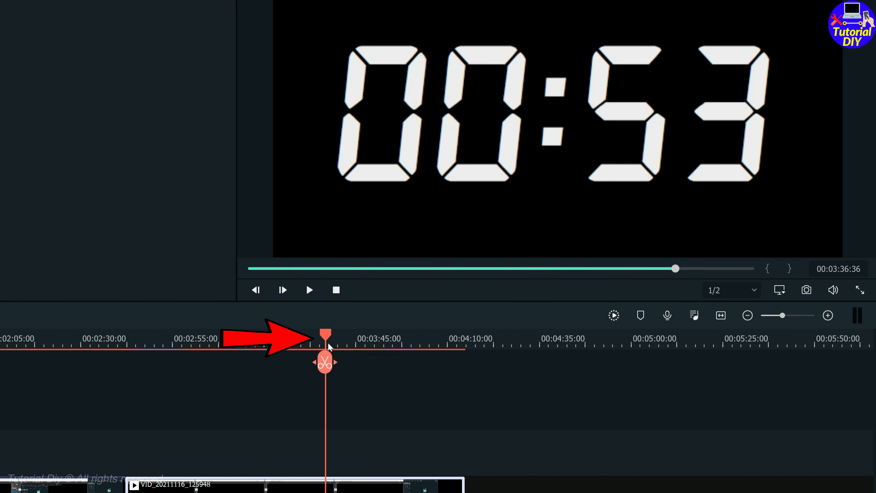
mouse_move(329, 345)
mouse_down()
mouse_move(359, 347)
mouse_move(352, 346)
mouse_up()
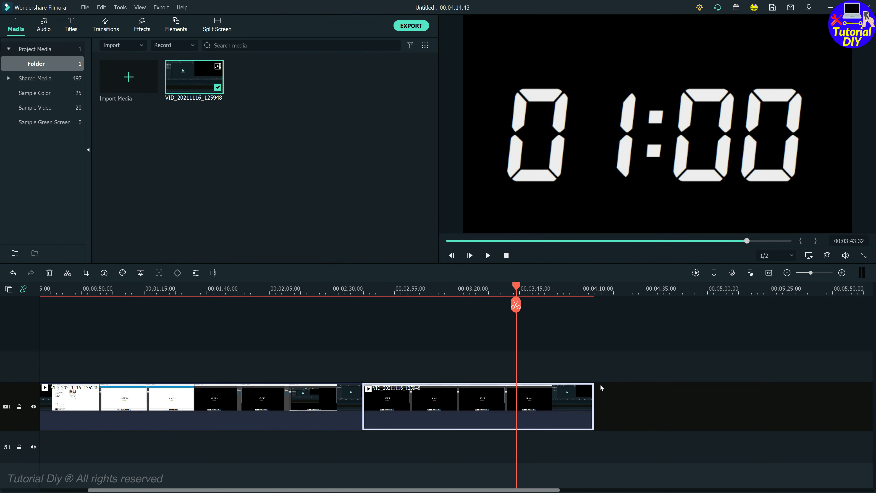
drag(595, 394, 519, 404)
mouse_move(542, 292)
mouse_down()
mouse_move(801, 286)
mouse_move(534, 299)
mouse_up()
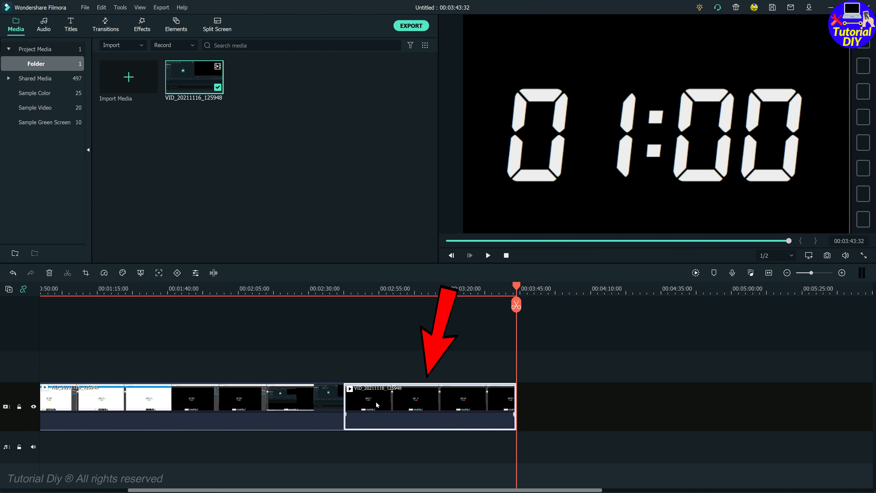
Delete the segment before the split and move the cropped stopwatch clip up to video track 2.
click(279, 406)
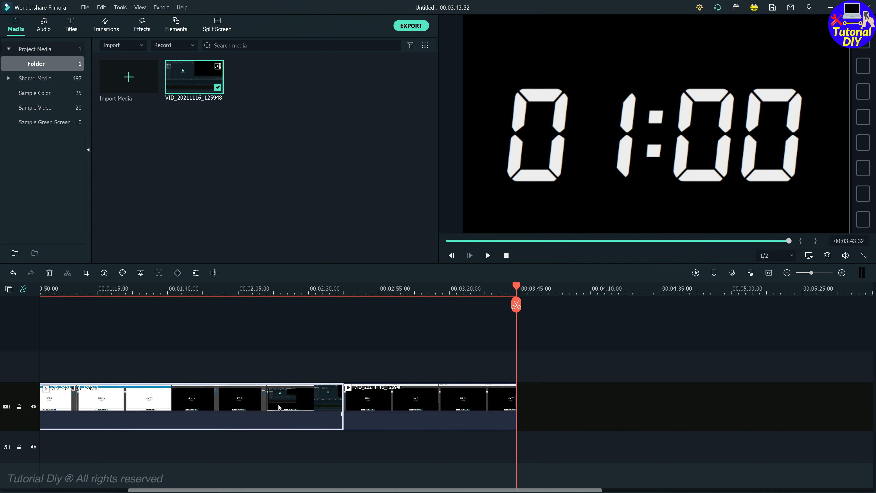
click(50, 273)
drag(95, 397, 97, 377)
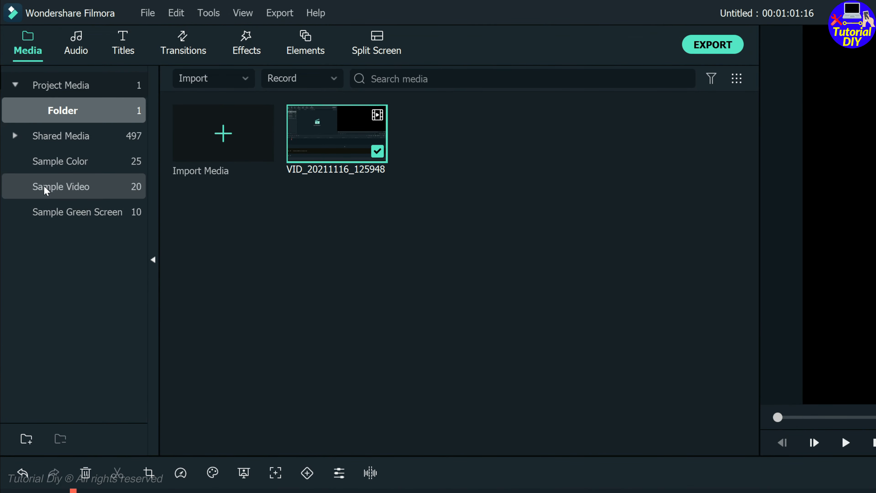
Place the Green sample color on video track 1 beneath the stopwatch clip and extend it to 00:01:01:16.
click(53, 162)
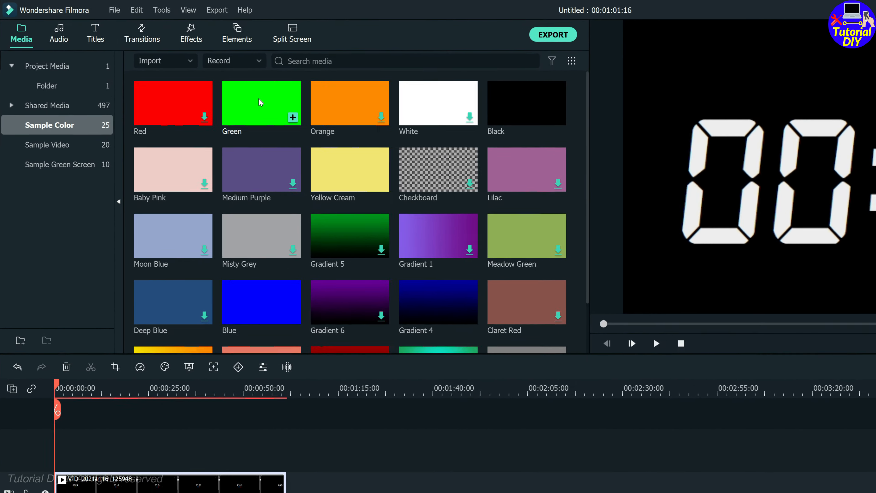
drag(328, 126, 213, 415)
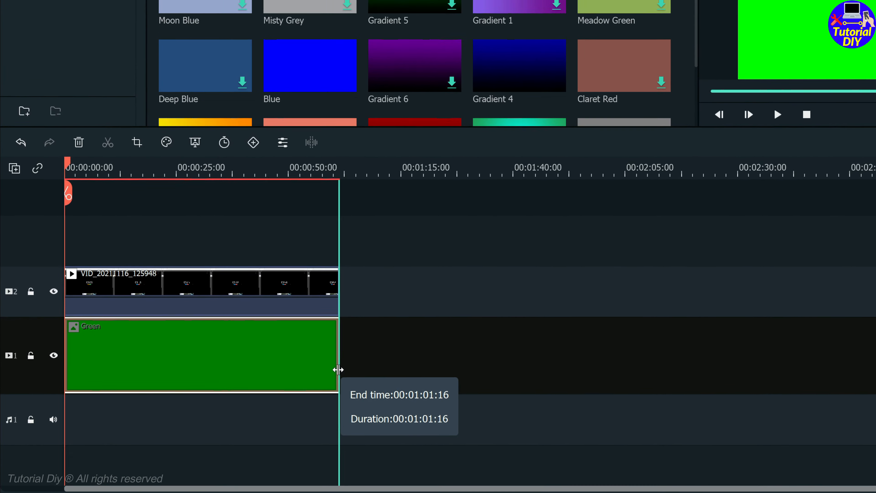
drag(338, 369, 338, 369)
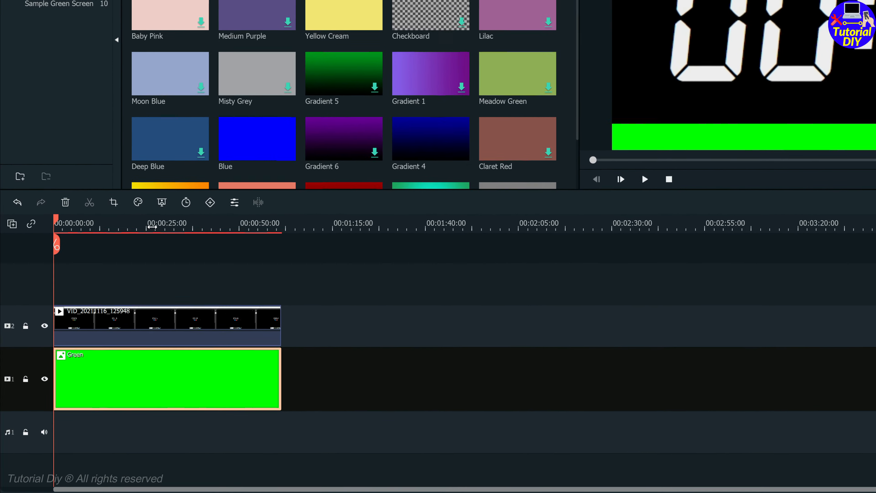
Set the stopwatch clip's blending mode to Lighten, preview it over the green background, and apply the change.
click(159, 217)
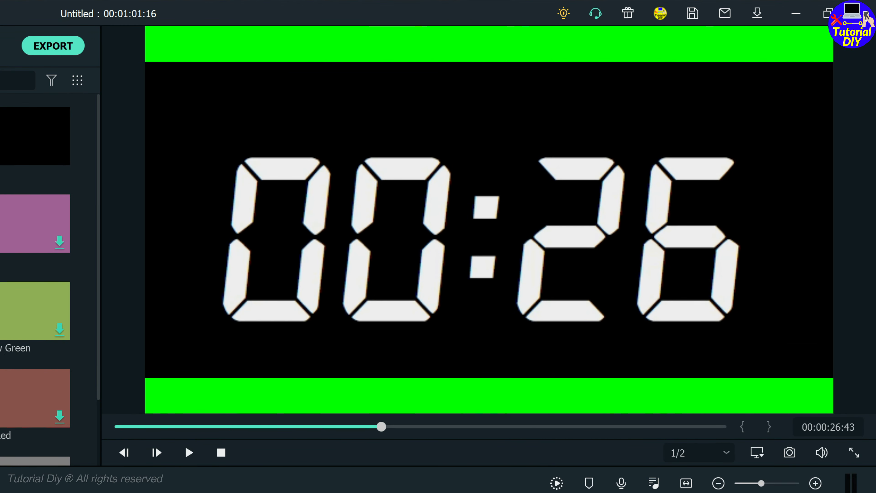
double_click(132, 367)
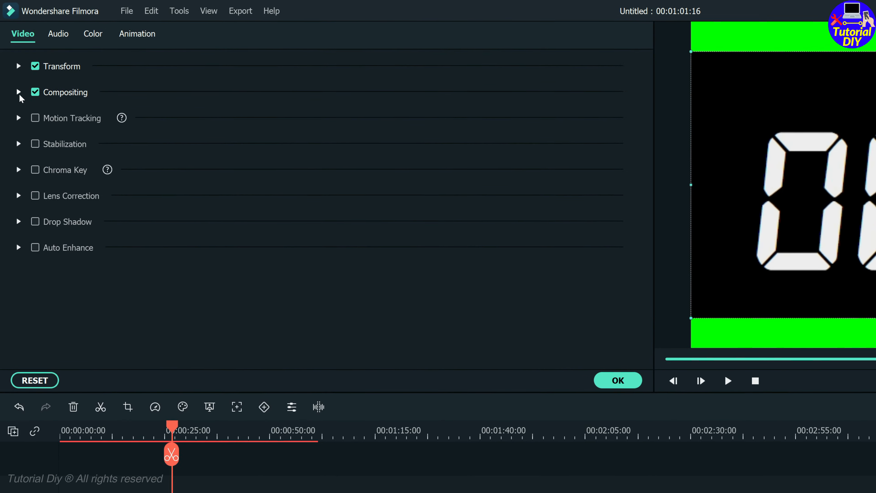
click(19, 93)
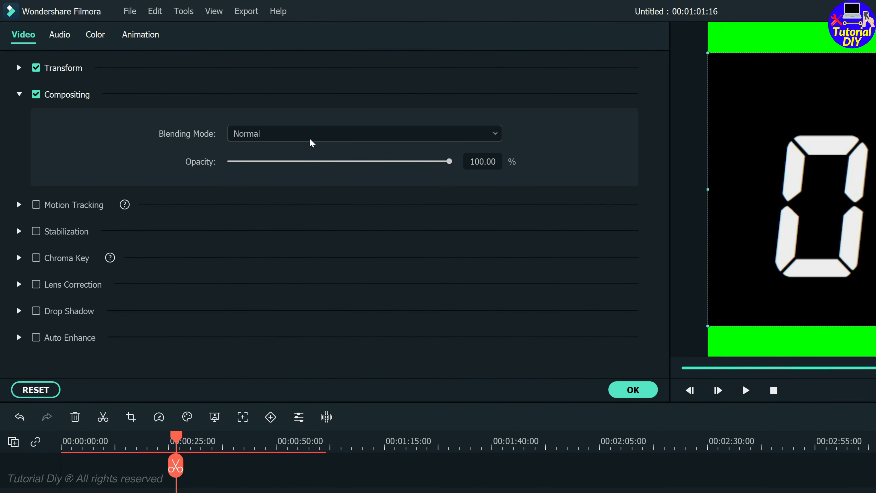
click(310, 139)
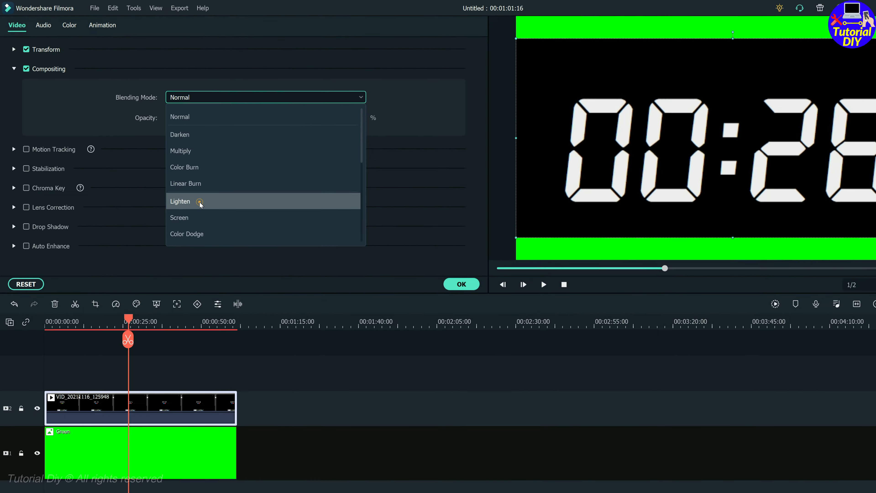
click(274, 277)
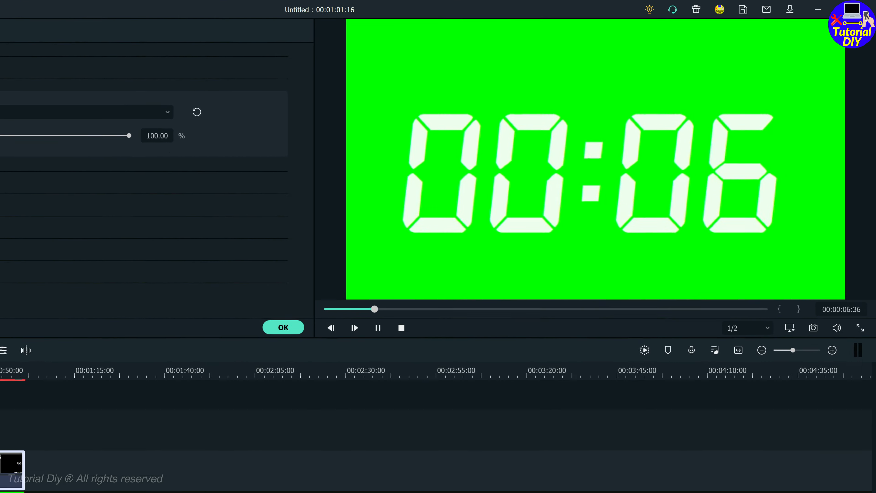
key(space)
click(414, 254)
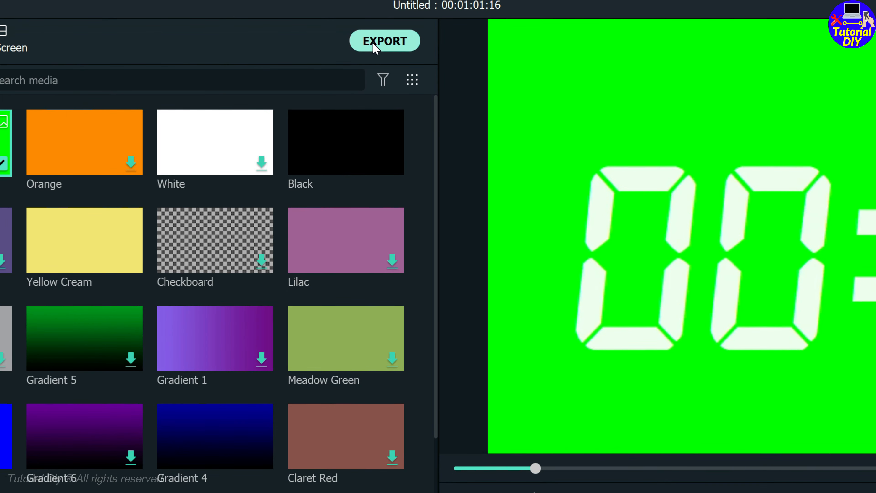
Export the green-background timer as an MP4 file named 1m.
click(396, 32)
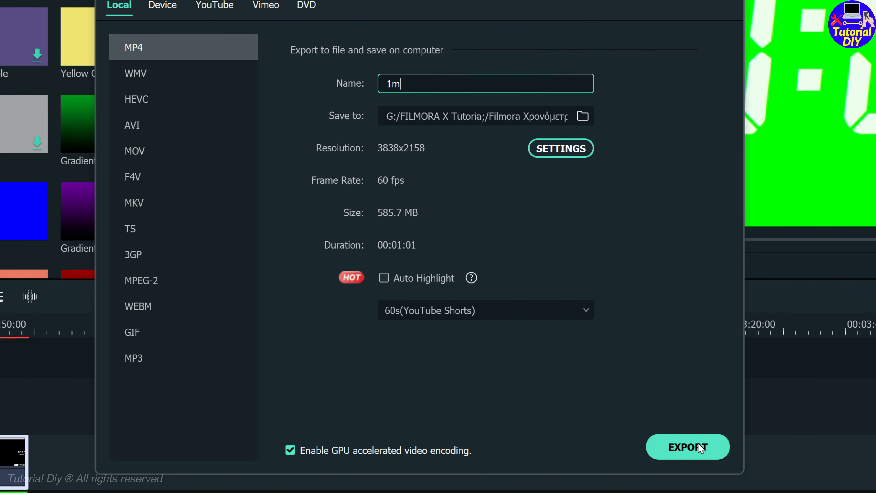
click(698, 443)
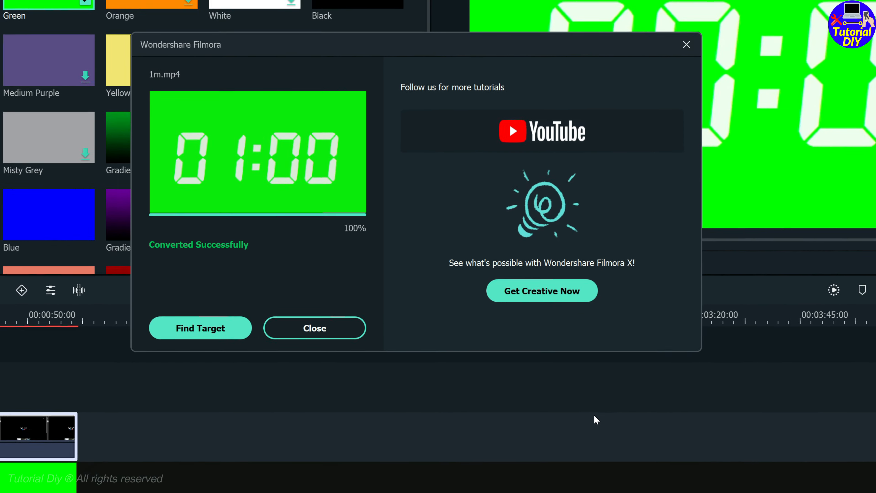
click(315, 327)
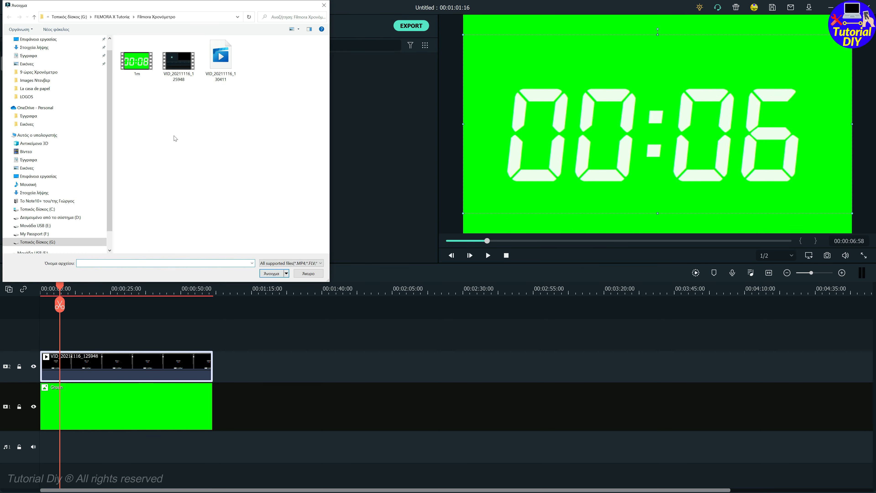
Import the exported 1m video and put it at the start of the timeline in place of the existing clips.
double_click(134, 65)
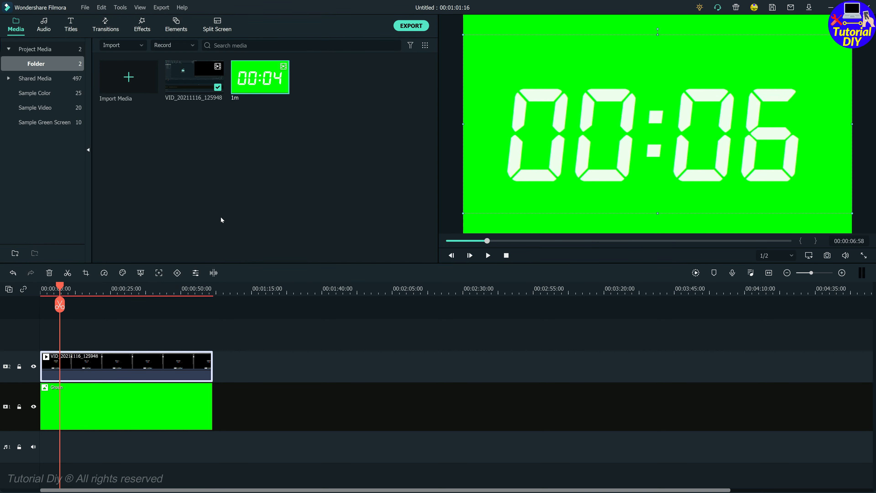
drag(223, 336, 156, 437)
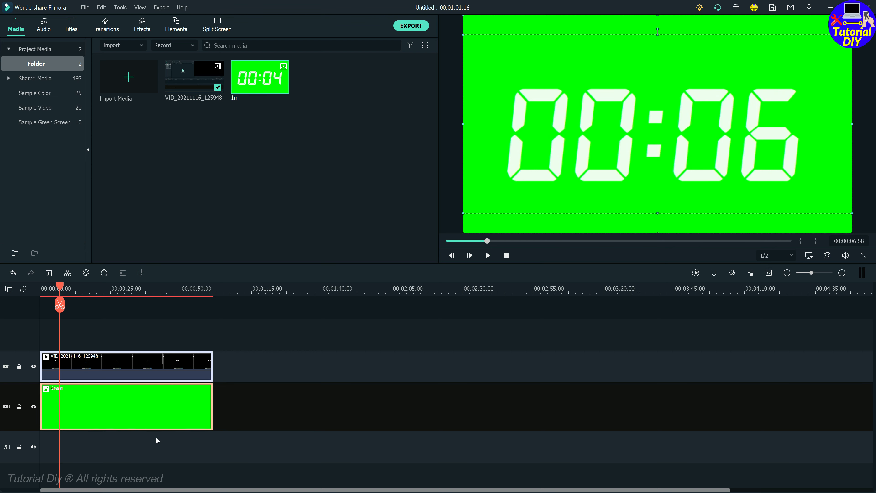
key(Delete)
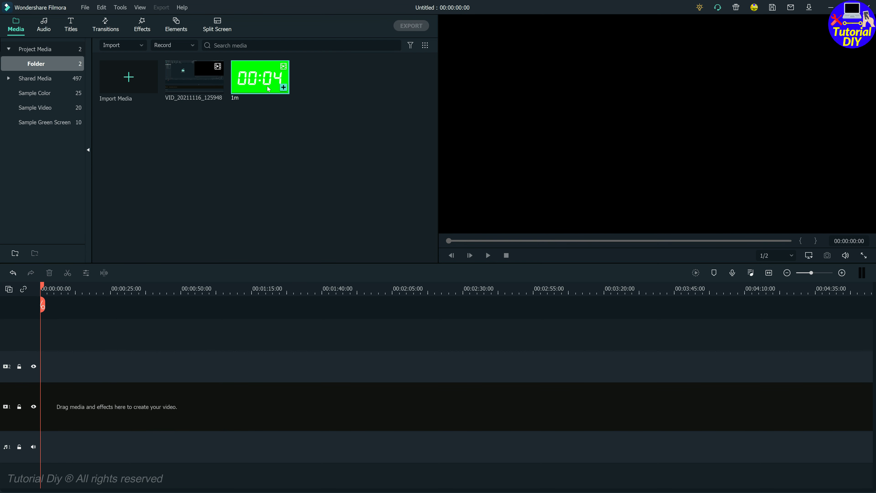
drag(129, 319, 44, 422)
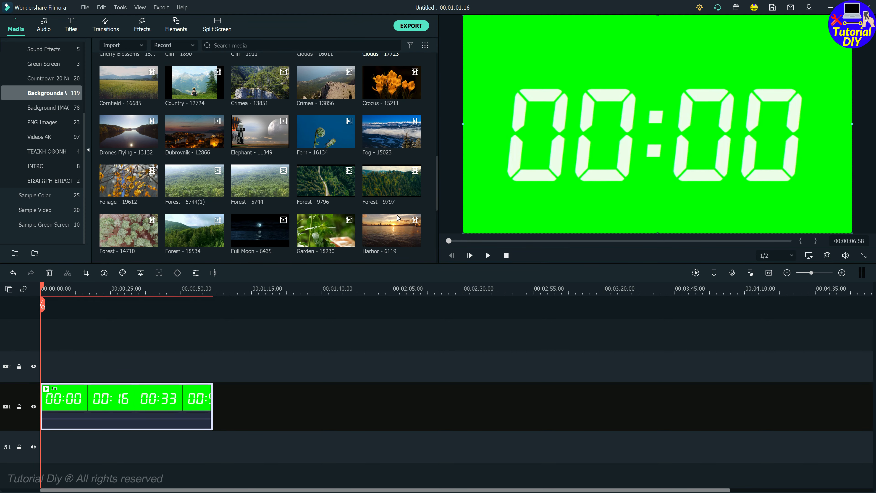
Move the 1m clip to video track 2 and place the Harbor - 6119 background video beneath it at the start of track 1.
drag(389, 224, 276, 376)
drag(164, 372, 162, 367)
drag(306, 363, 52, 410)
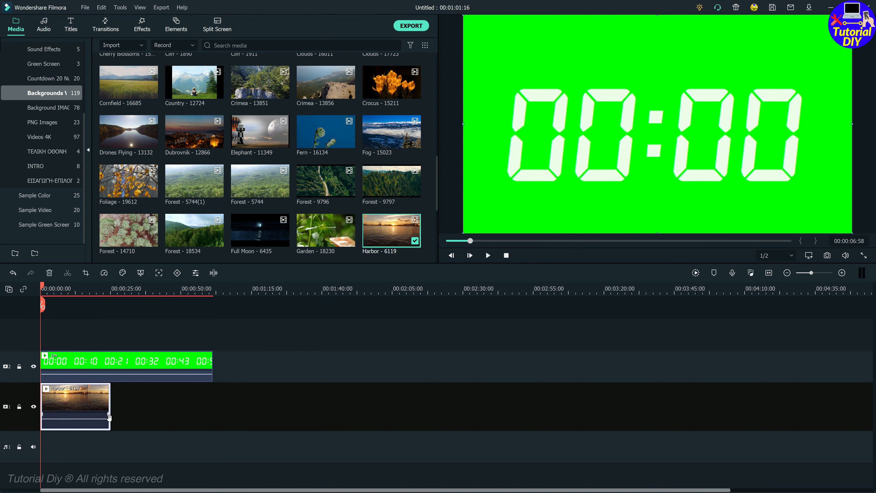
drag(111, 404, 208, 407)
Key out the green of the 1m clip with Chroma Key, using offset 5 and tolerance 67.
click(82, 360)
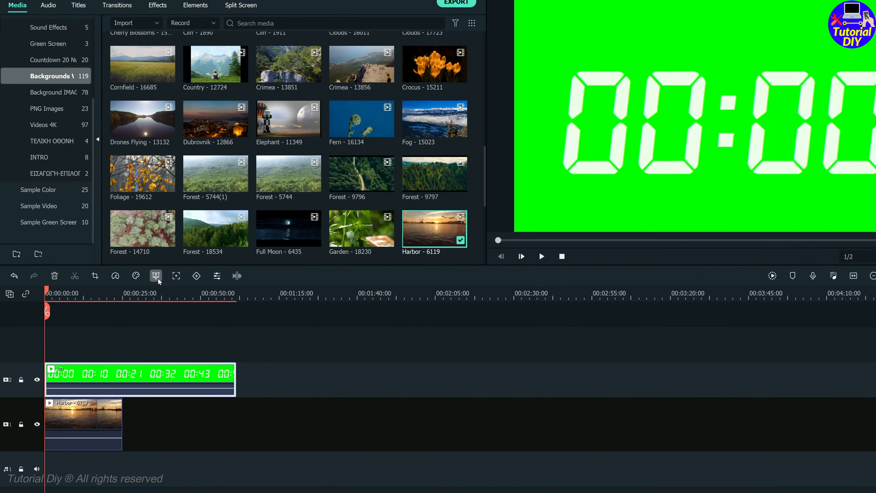
click(157, 278)
click(226, 158)
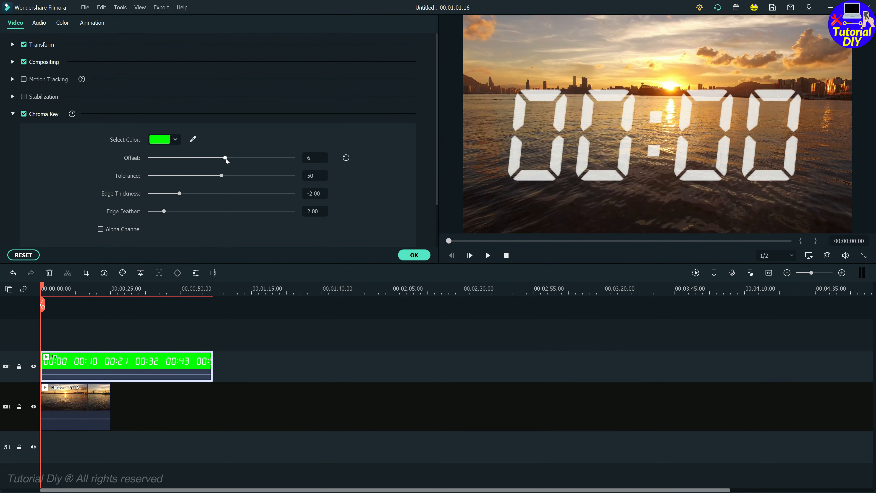
drag(222, 175, 241, 175)
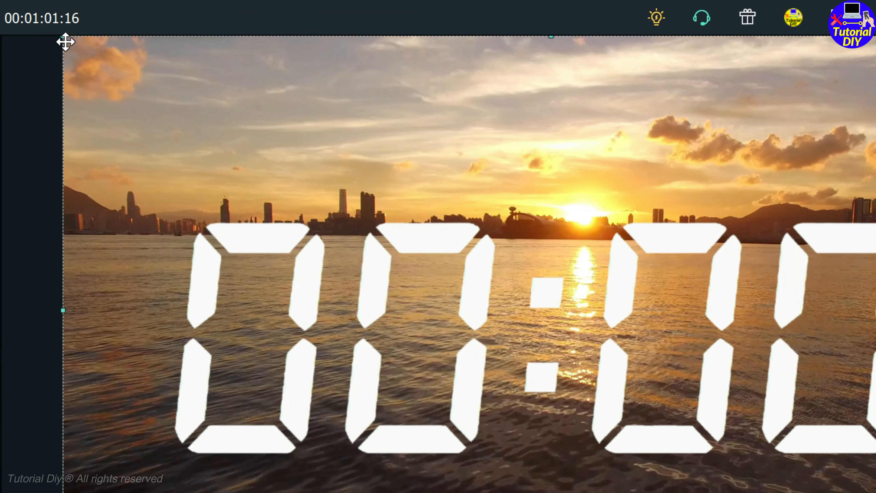
Shrink the timer overlay to about a fifth of the frame width and move it to the frame's lower-left corner.
drag(84, 59, 816, 458)
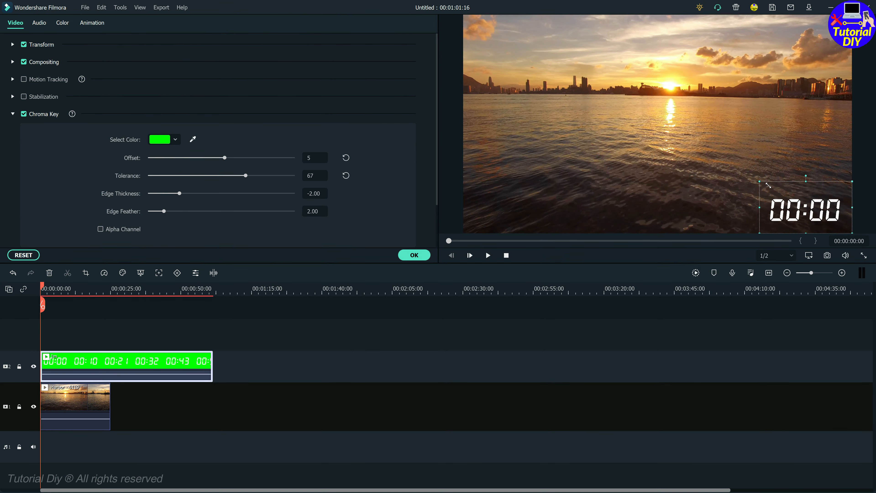
drag(794, 208, 507, 213)
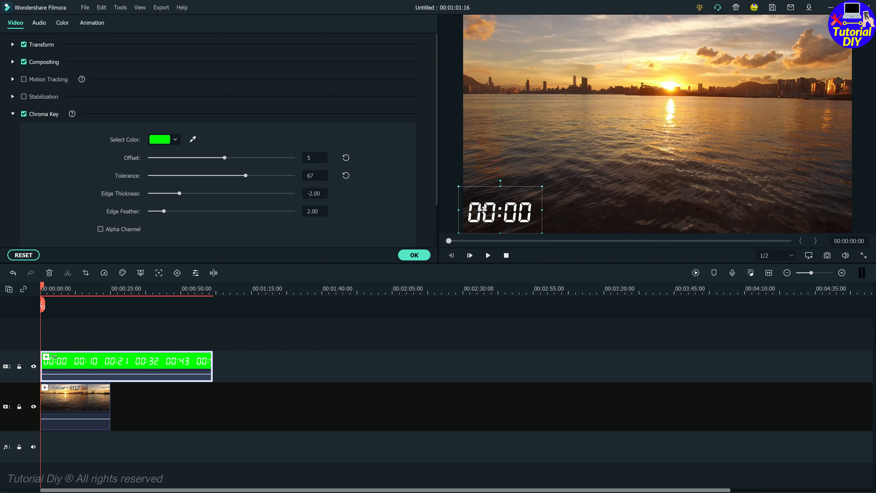